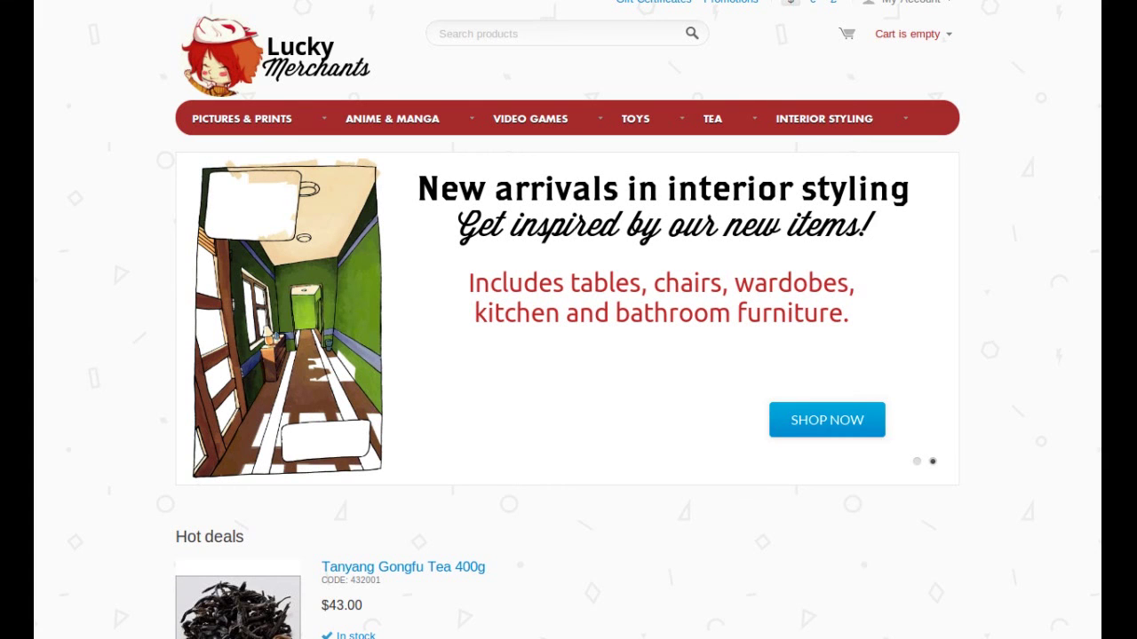
- Scroll through the CS-Cart 4.0.2 blog post announcing Store Import
scroll(999, 172, "down", 2)
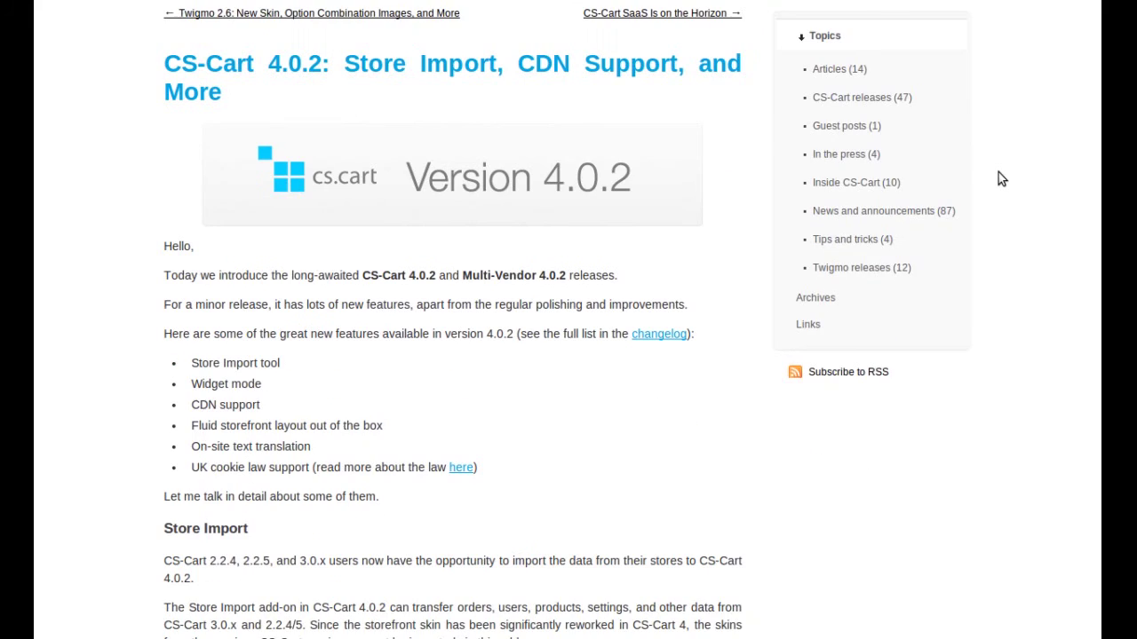
scroll(998, 173, "down", 2)
scroll(998, 172, "down", 2)
scroll(998, 172, "down", 2)
scroll(998, 173, "down", 2)
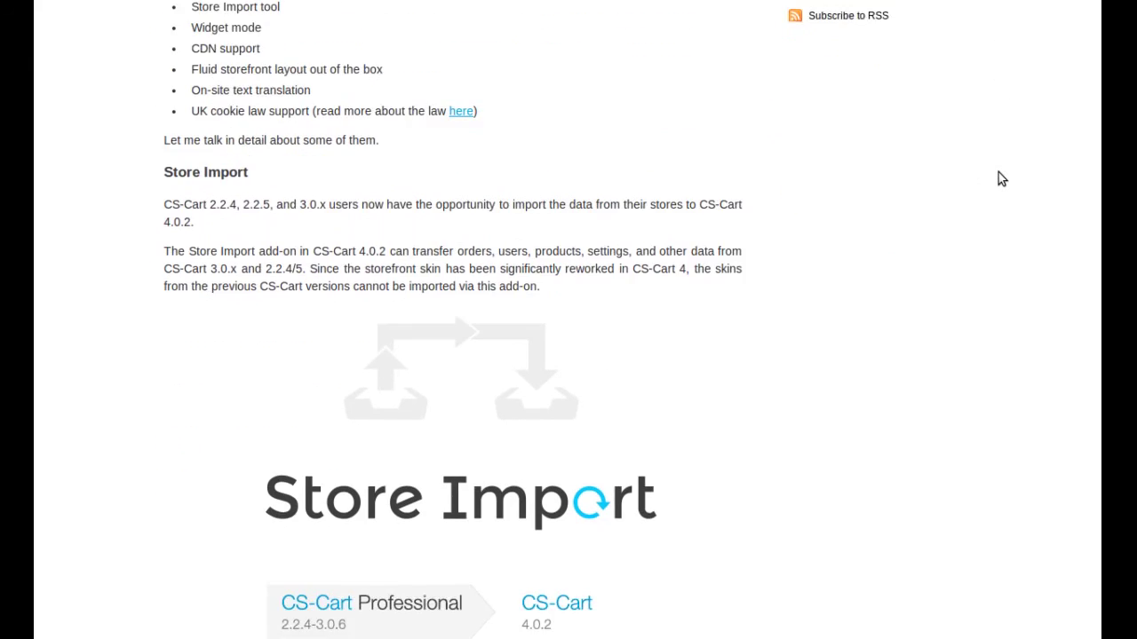
scroll(998, 172, "down", 4)
scroll(998, 172, "down", 2)
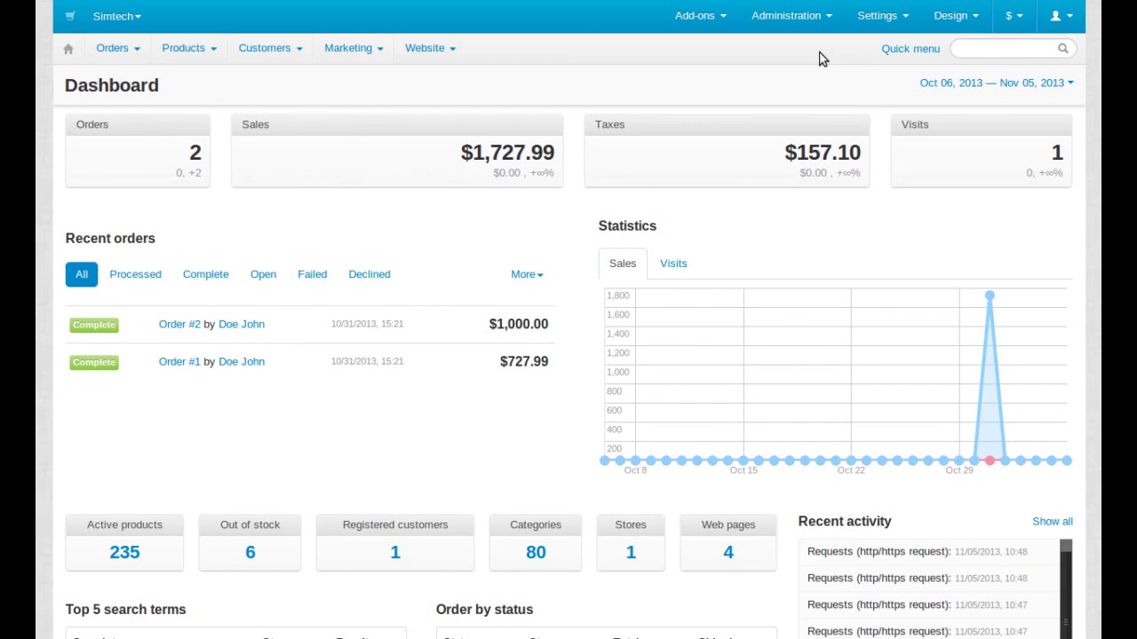
mouse_move(700, 15)
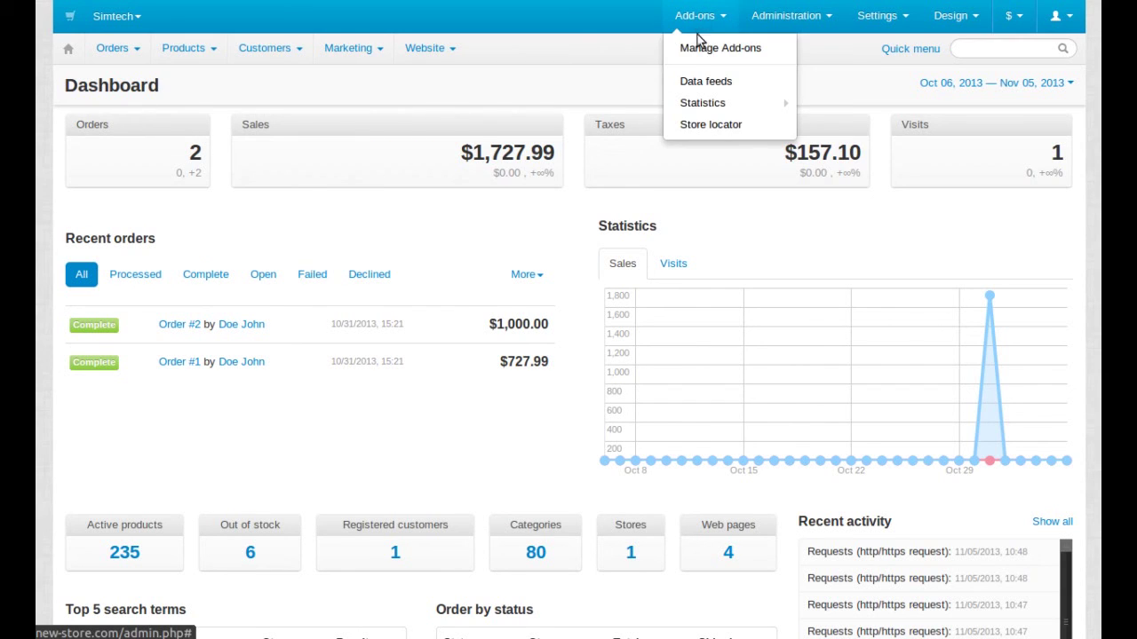
- Install the Store Import add-on from the Manage Add-ons list
left_click(716, 55)
scroll(737, 86, "down", 3)
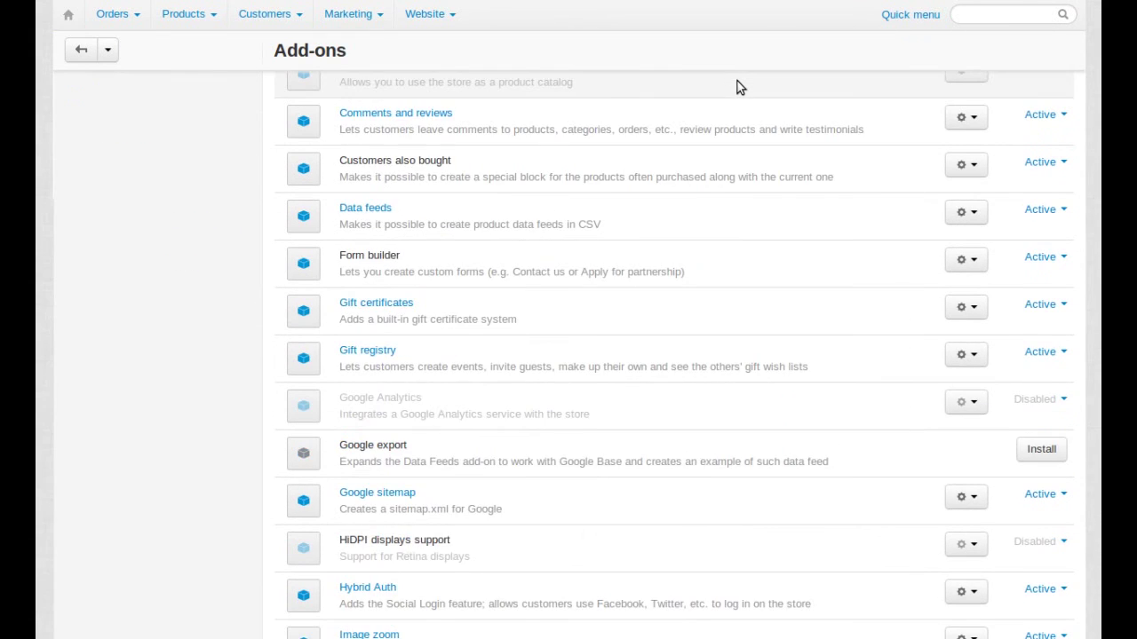
scroll(737, 86, "down", 3)
scroll(737, 86, "down", 3)
scroll(737, 87, "down", 5)
scroll(755, 142, "down", 3)
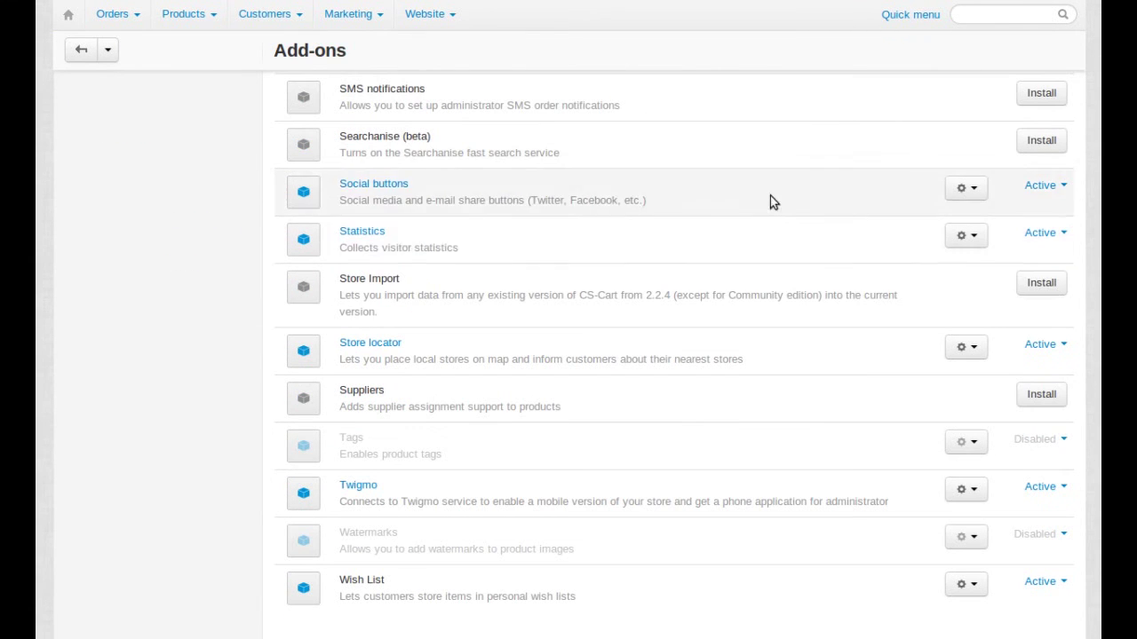
left_click(1026, 295)
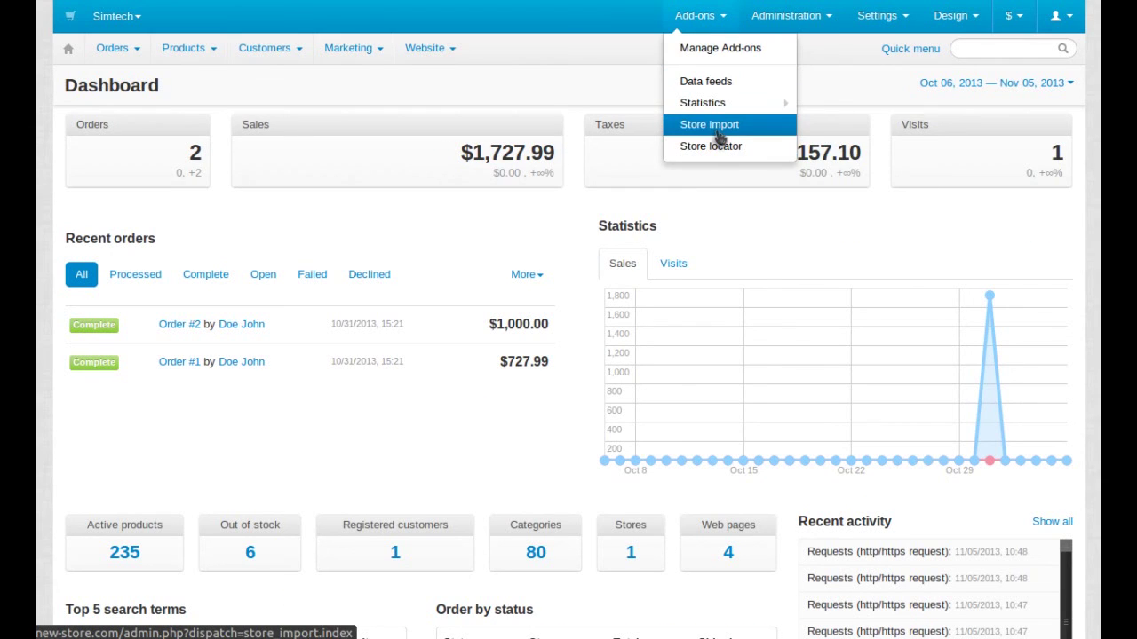
- In the Store import wizard, enter the old store path /var/www/old-store.com/
left_click(710, 125)
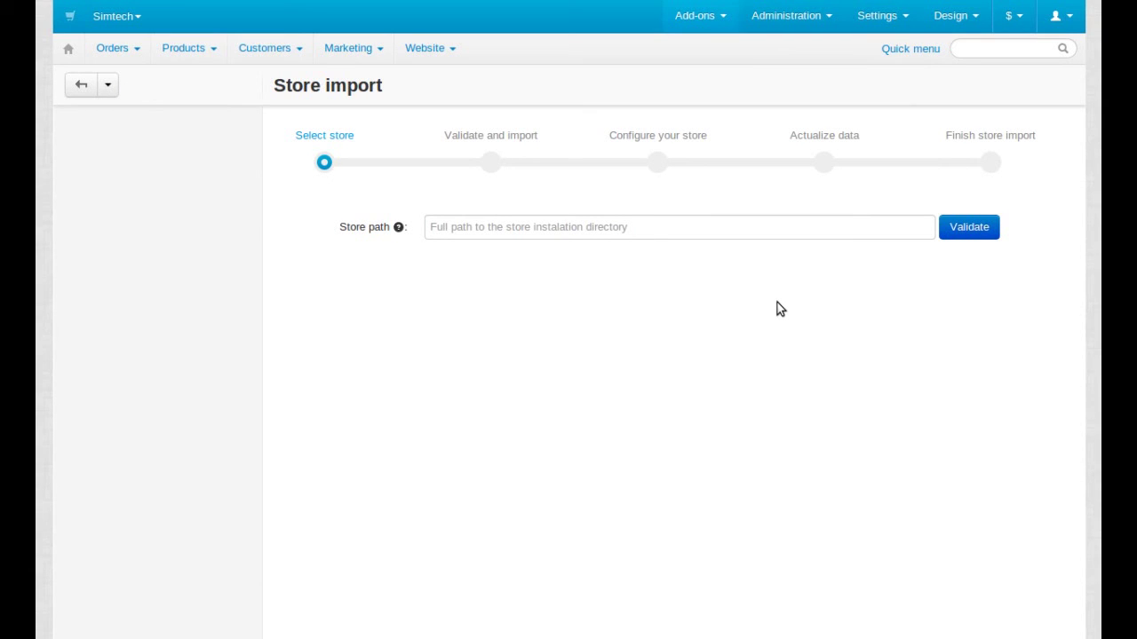
left_click(654, 227)
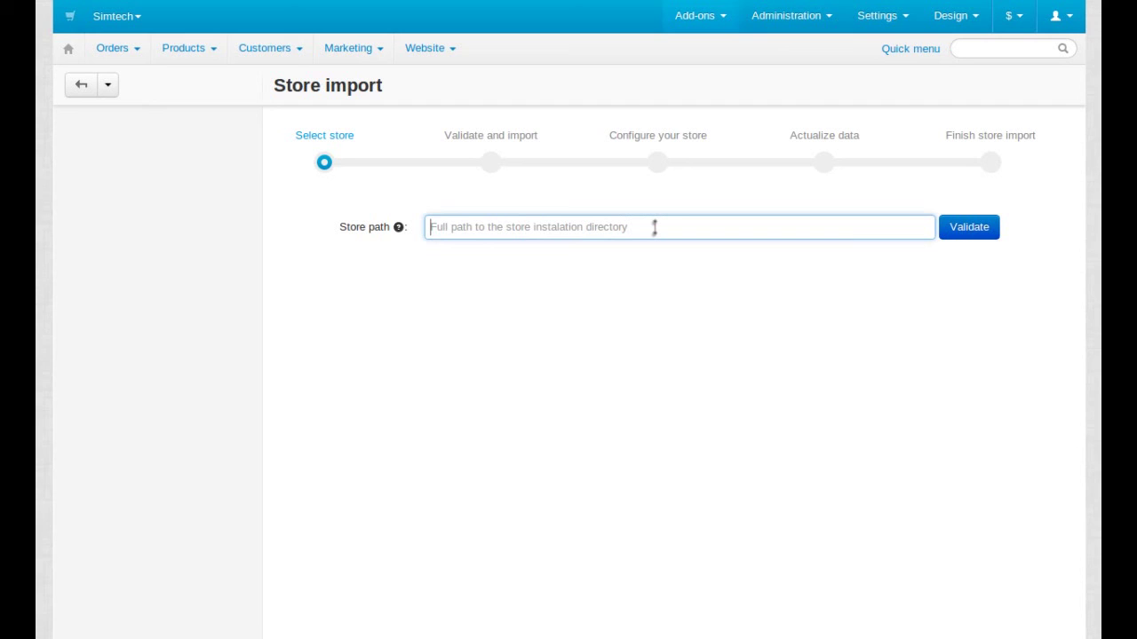
type("/var/www/old-store.com/")
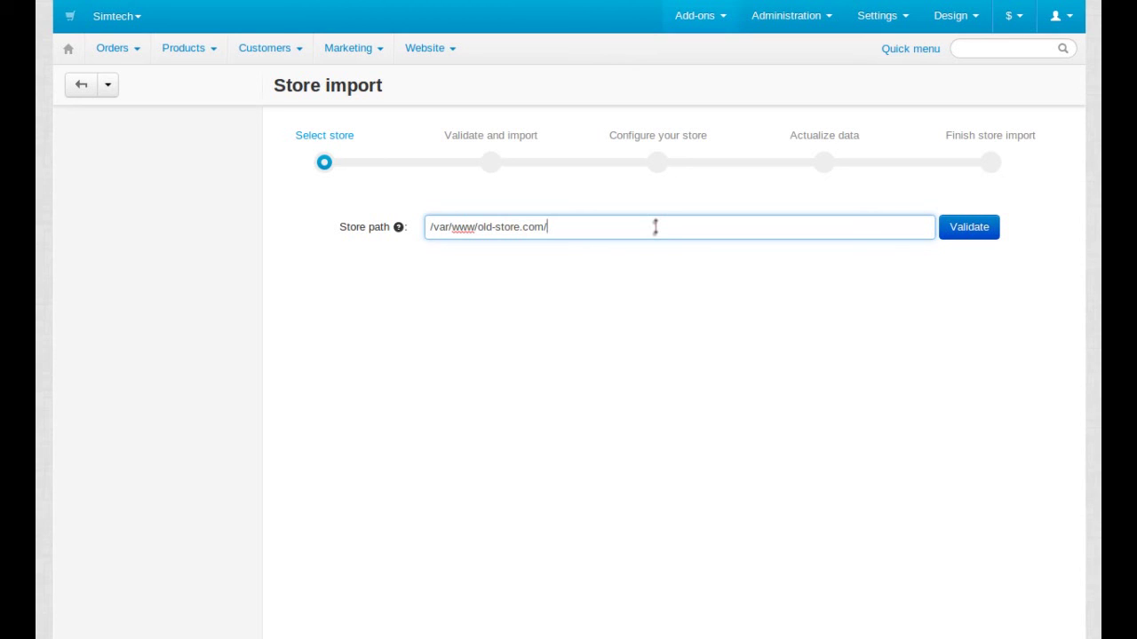
- Validate the old 3.0.6 store path and import its data
left_click(966, 235)
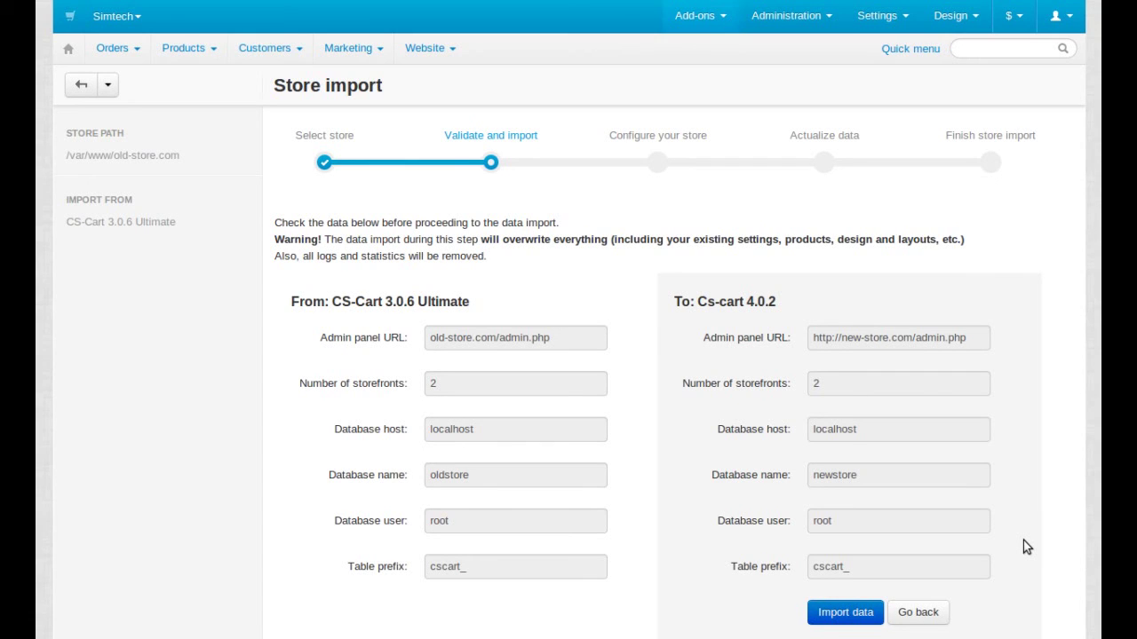
left_click(866, 615)
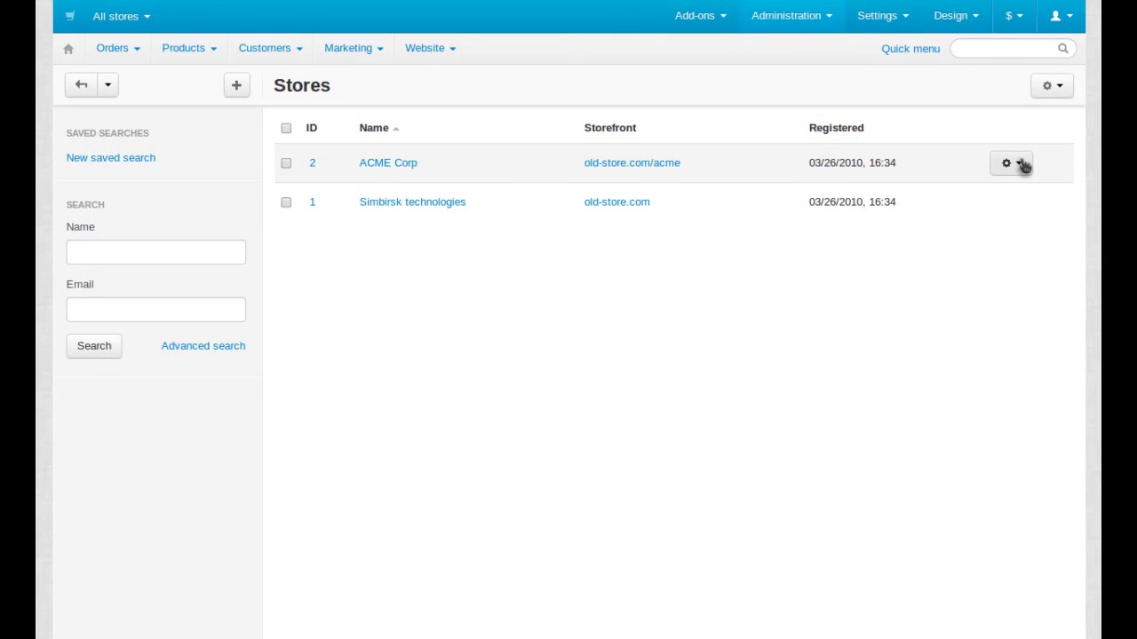
- Change ACME Corp's storefront and secure URLs from old to new and save
left_click(1021, 163)
left_click(966, 269)
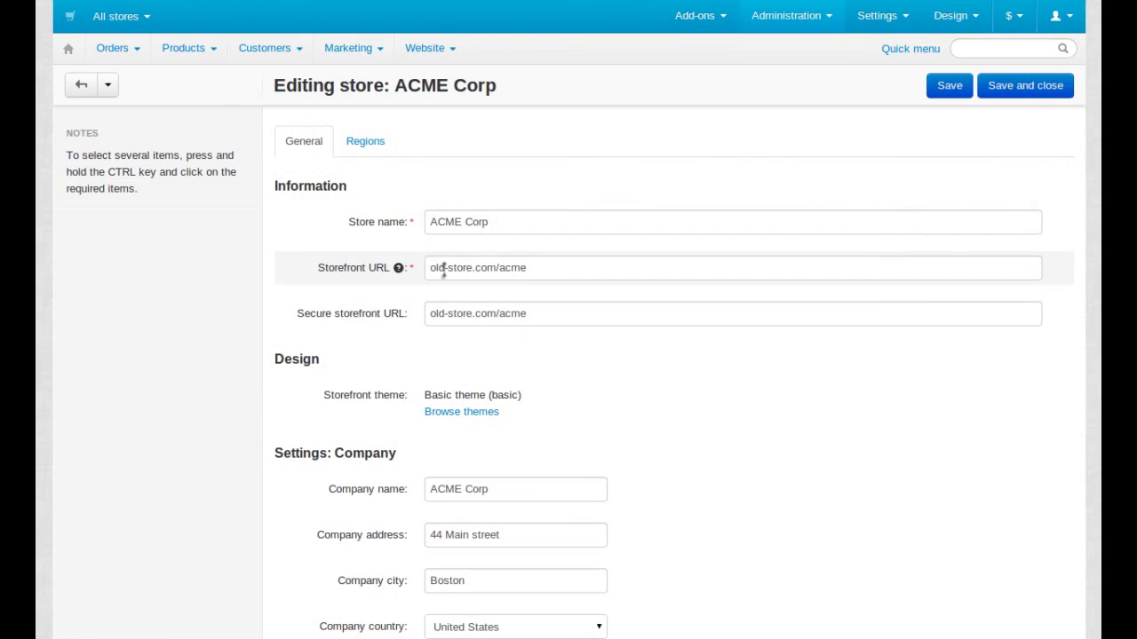
double_click(437, 267)
type("ne")
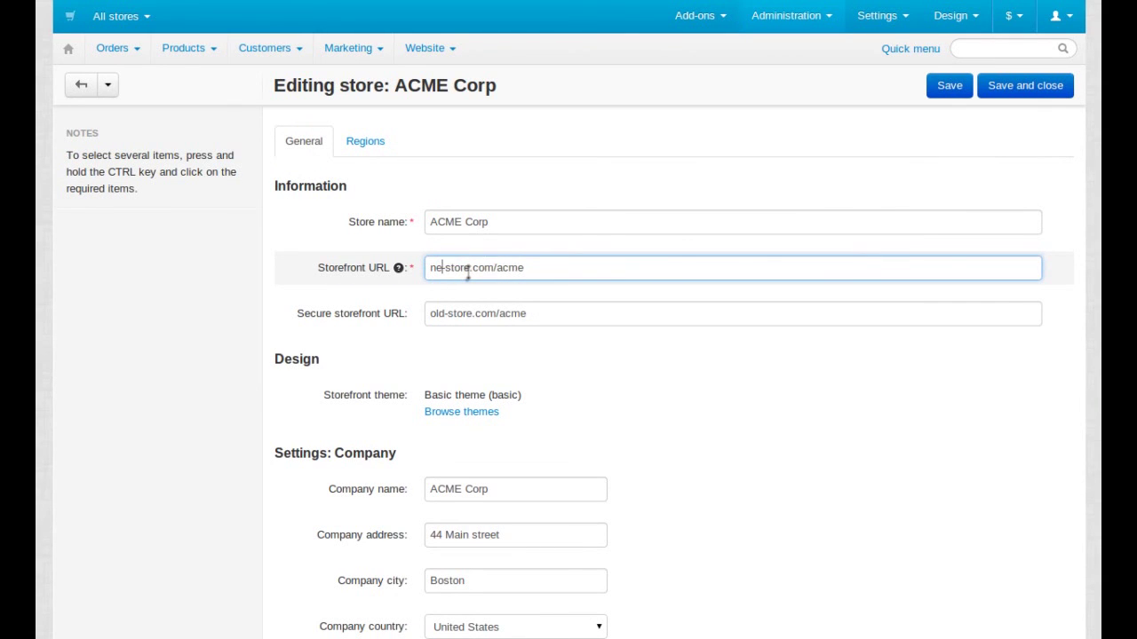
type("w")
double_click(437, 313)
type("new")
left_click(945, 91)
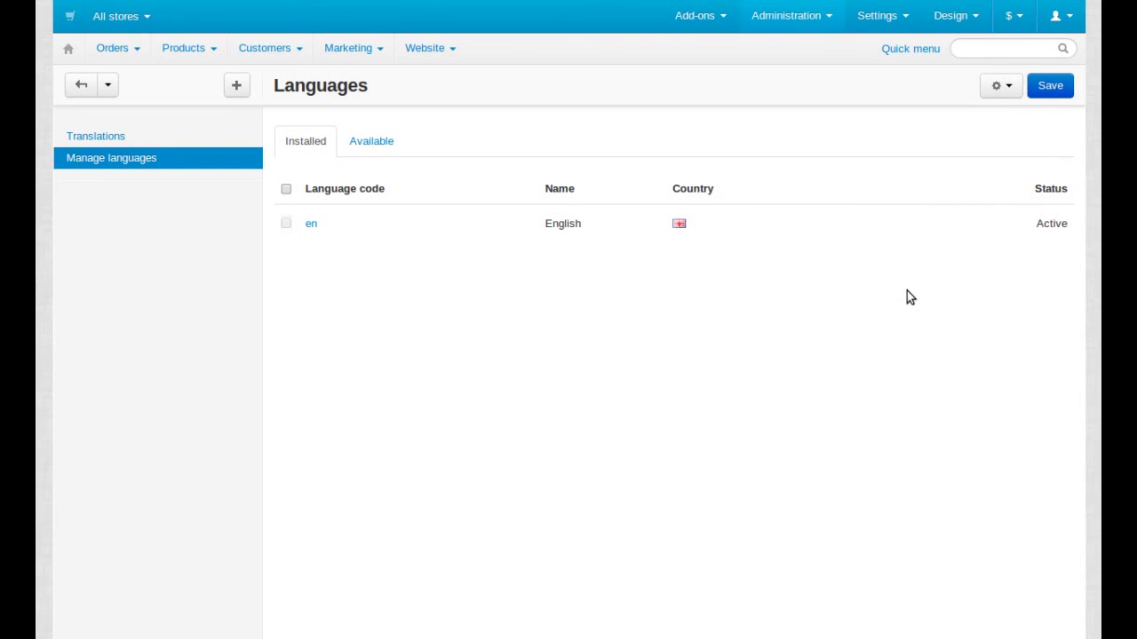
mouse_move(675, 223)
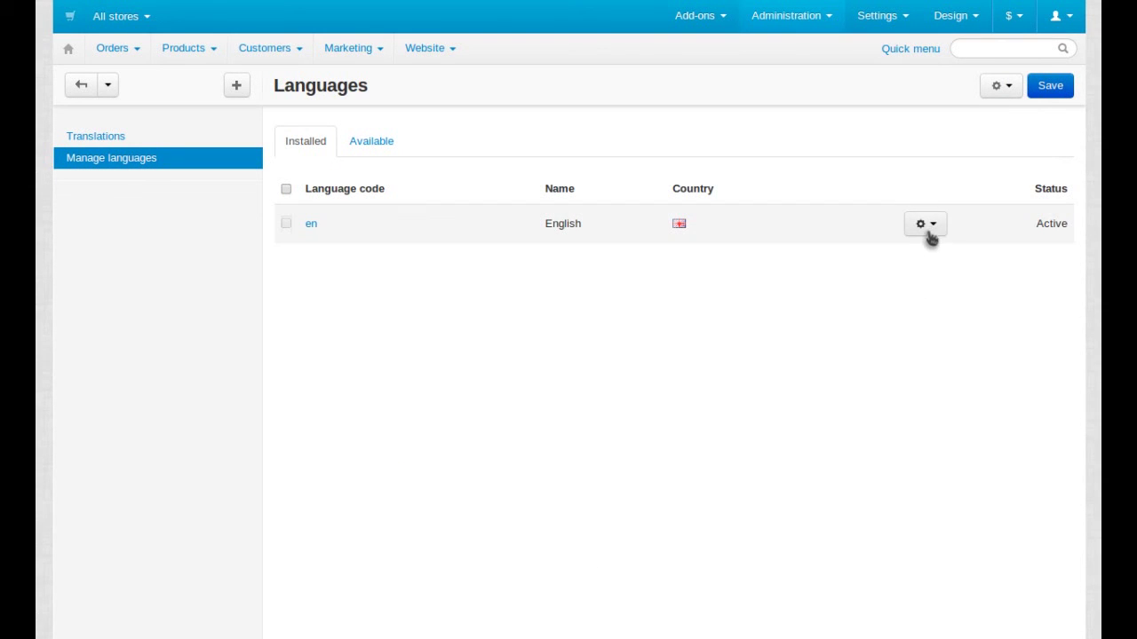
- Set the English language's country to United Kingdom (Great Britain) and save
left_click(924, 233)
left_click(911, 256)
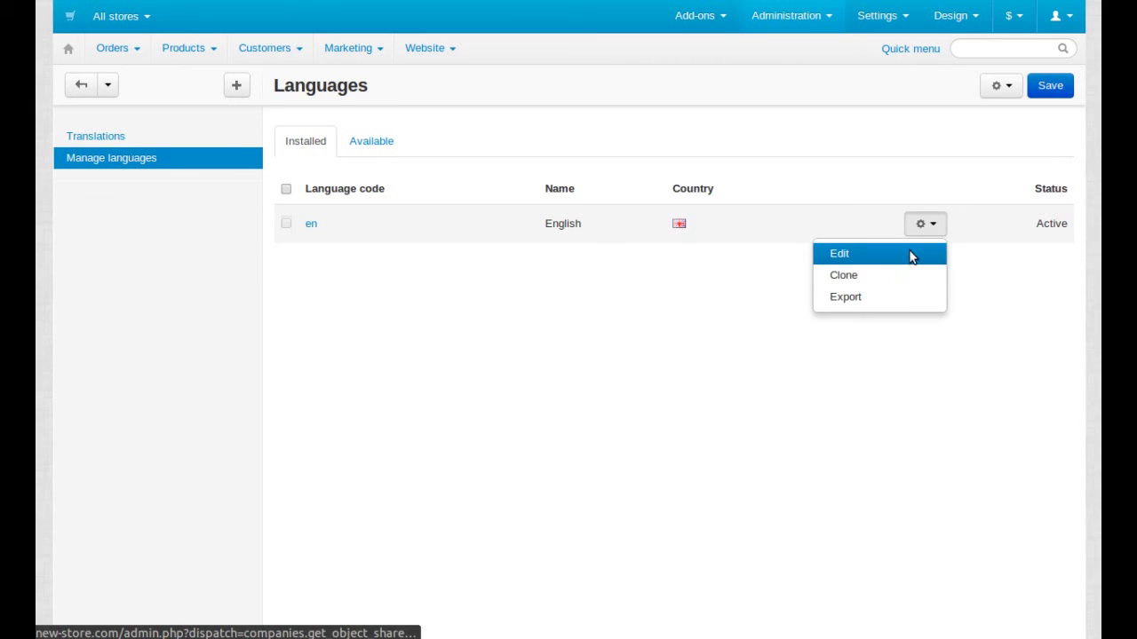
left_click(484, 247)
scroll(466, 318, "down", 2)
scroll(465, 318, "down", 2)
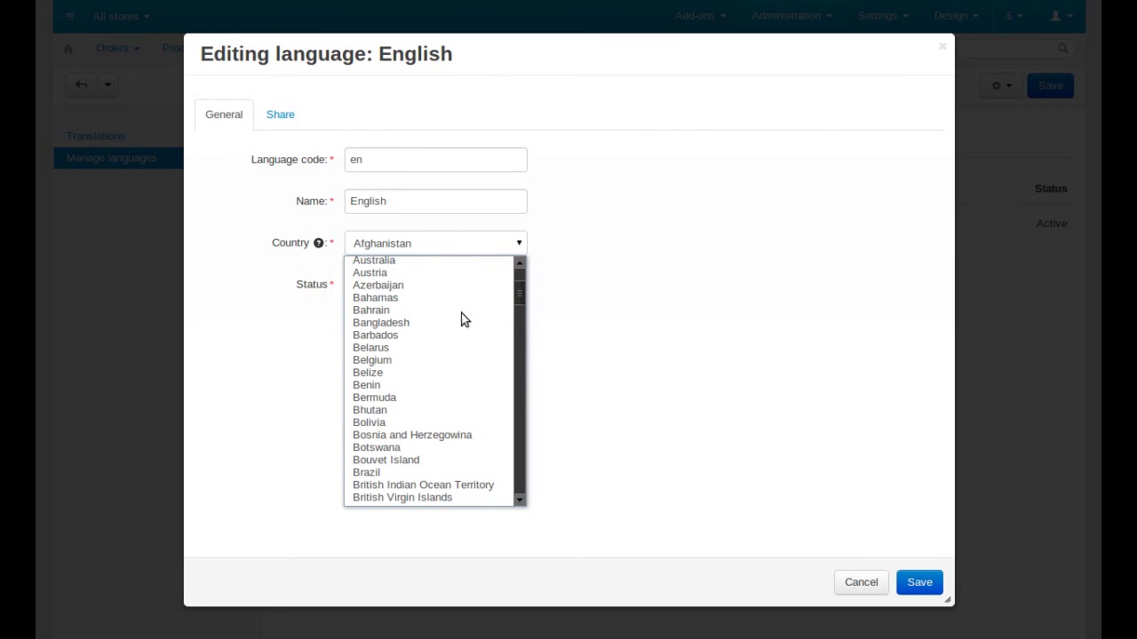
scroll(416, 328, "down", 5)
scroll(416, 328, "down", 3)
left_click(463, 452)
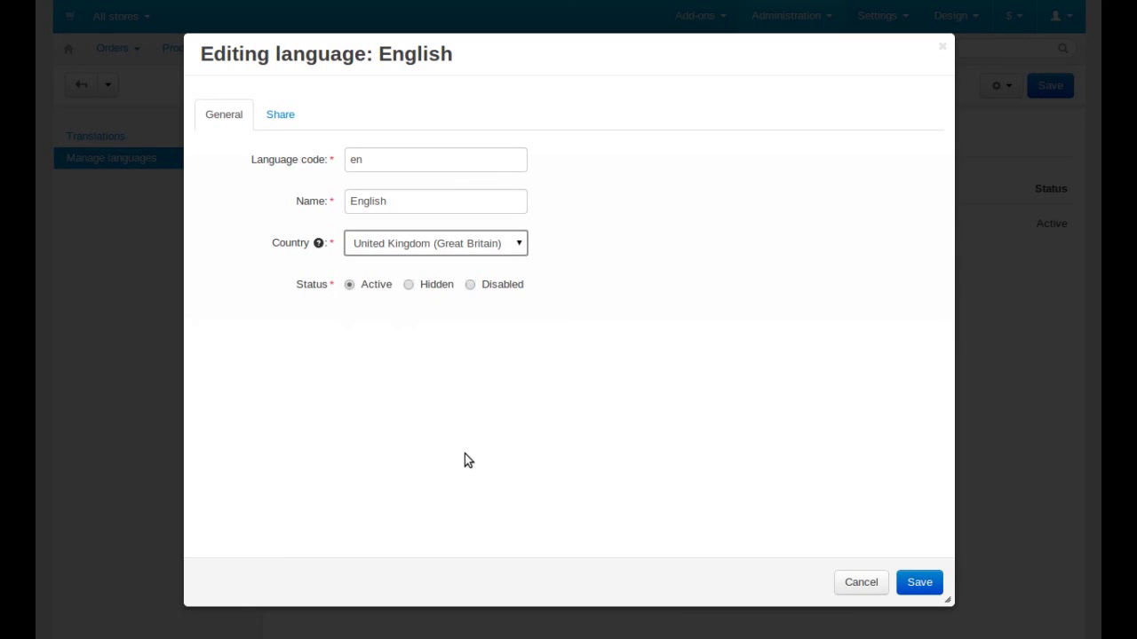
left_click(930, 587)
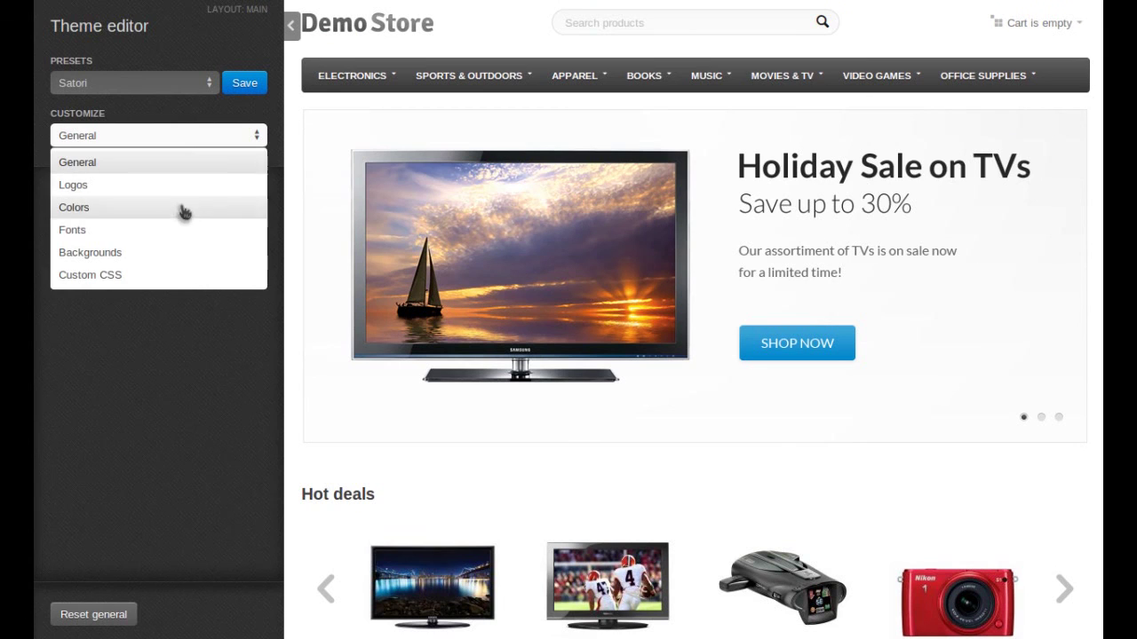
- In the theme editor's Colors, set the Menu colour to dark red
left_click(182, 208)
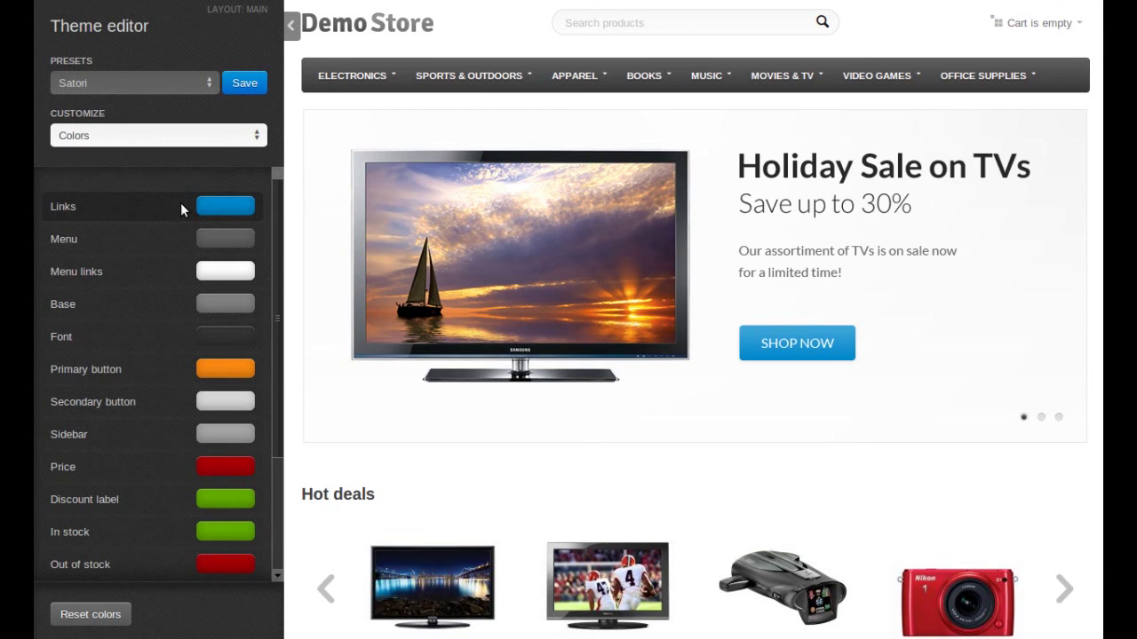
left_click(221, 245)
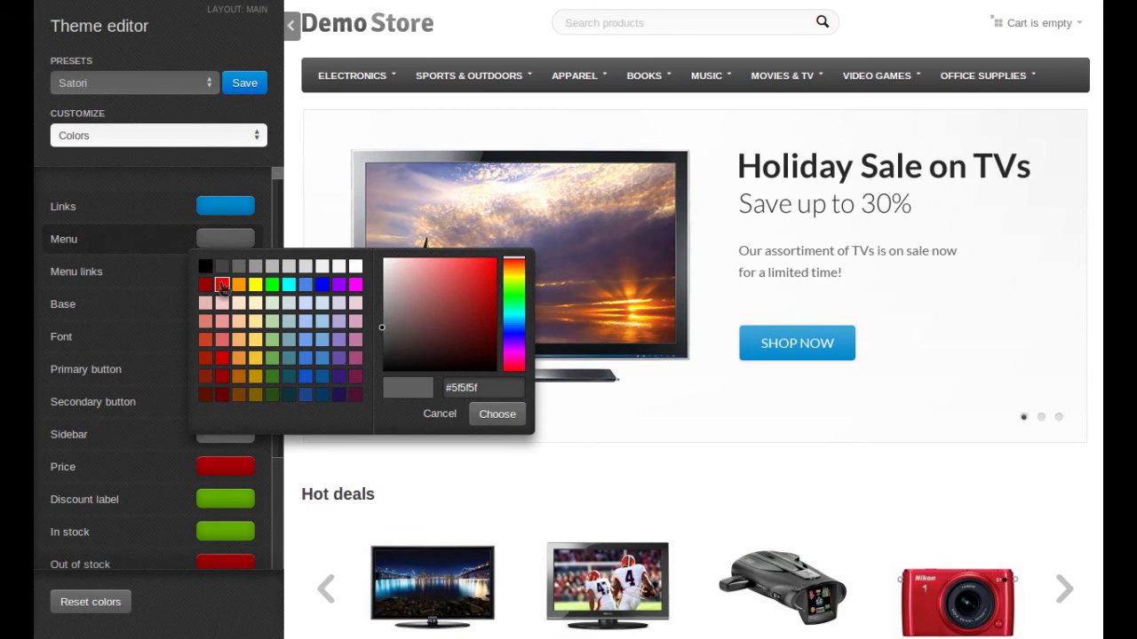
left_click(205, 395)
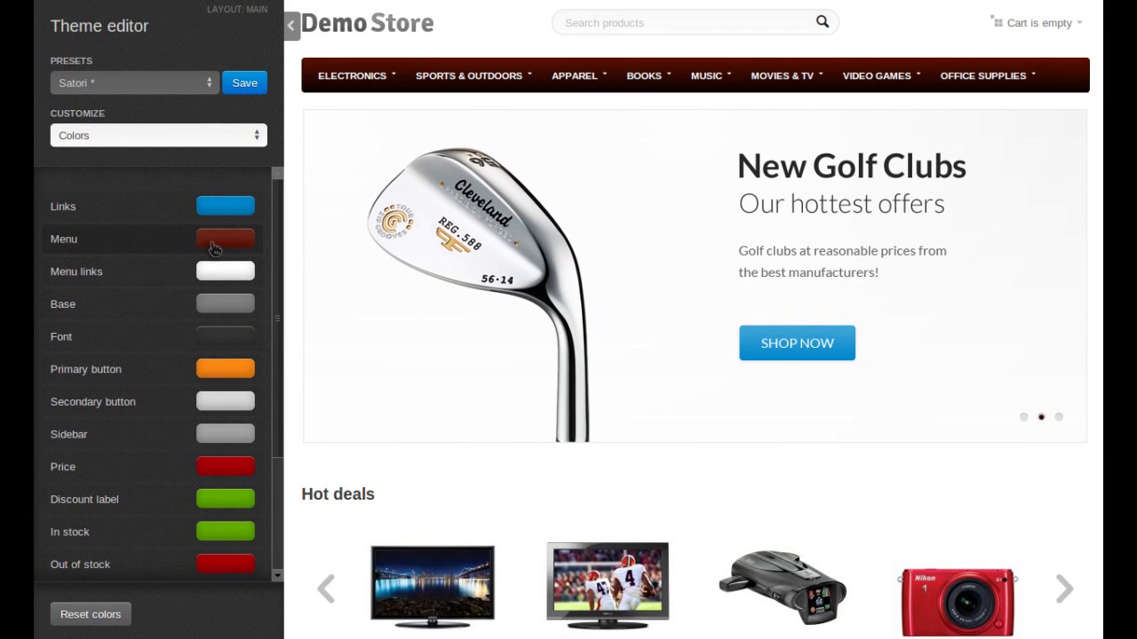
left_click(213, 249)
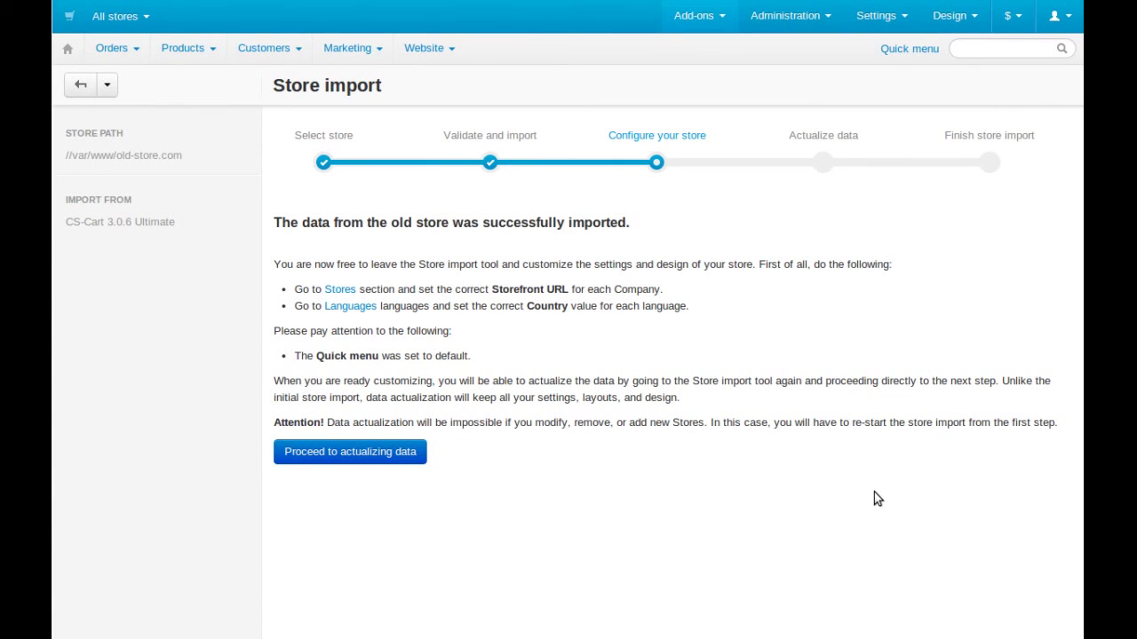
- Proceed to the Actualize data step of the Store import wizard
left_click(373, 460)
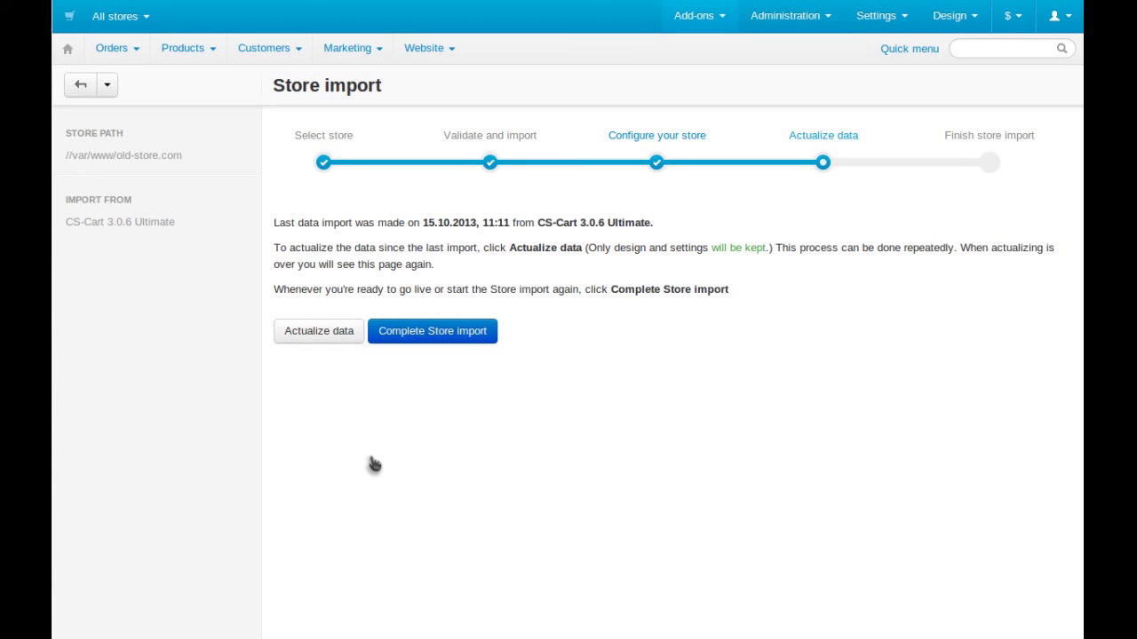
- Actualize the imported data, then complete the Store import
left_click(334, 342)
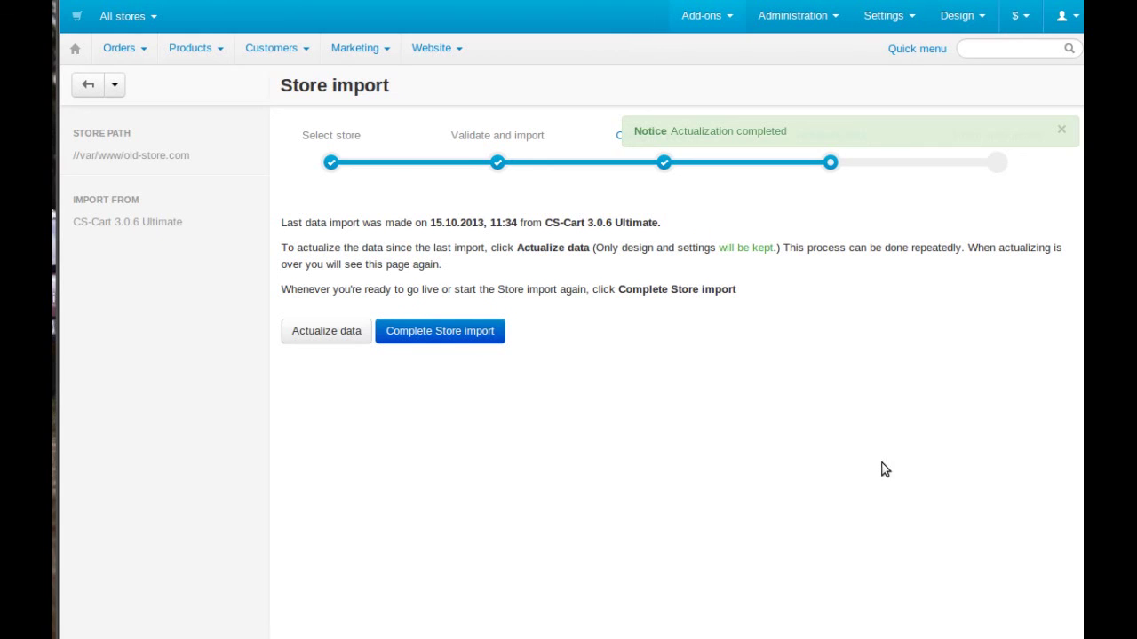
left_click(456, 336)
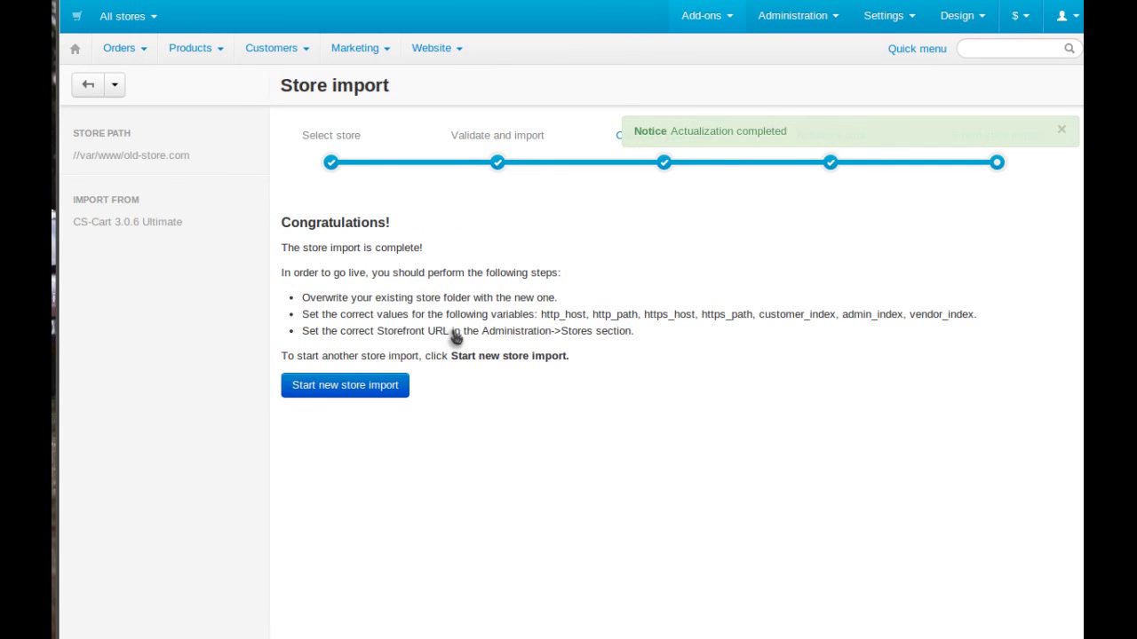